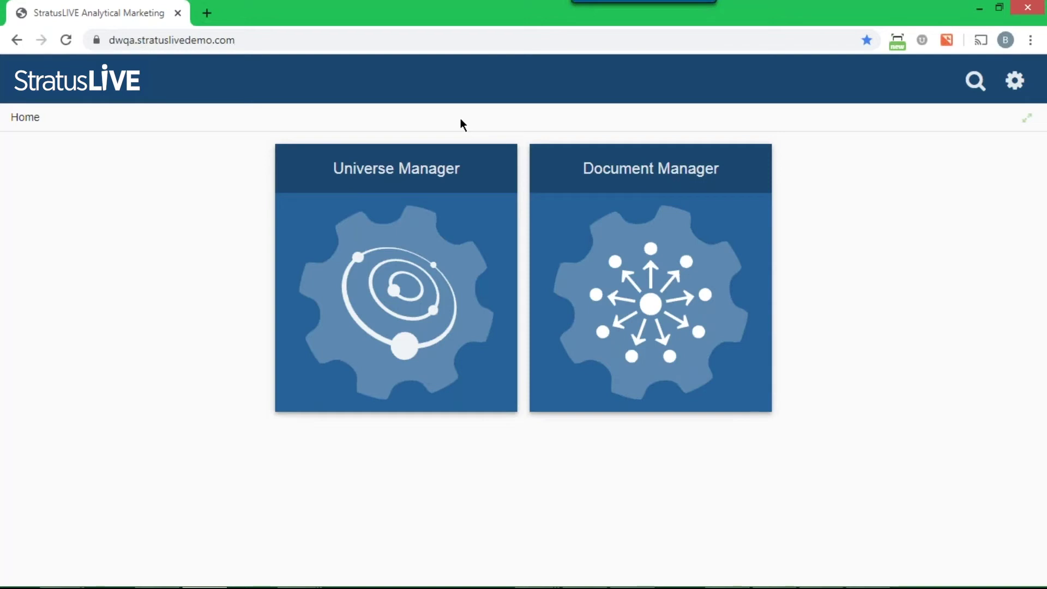
# Open the 2017 August Appeal Campaign universe and examine each activity group's volume in the dashboard chart
pyautogui.click(382, 173)
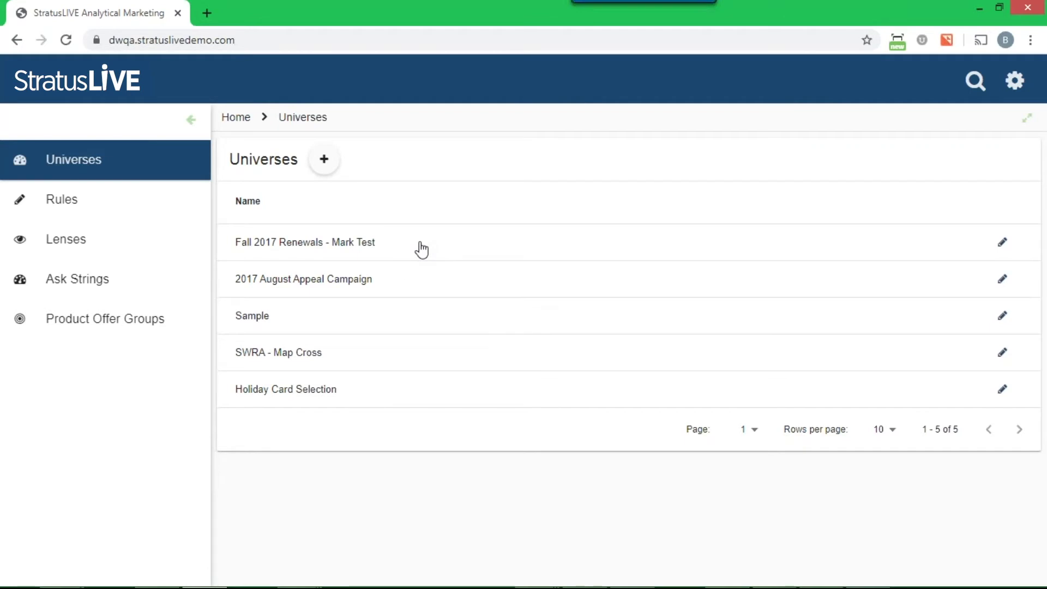
pyautogui.click(399, 284)
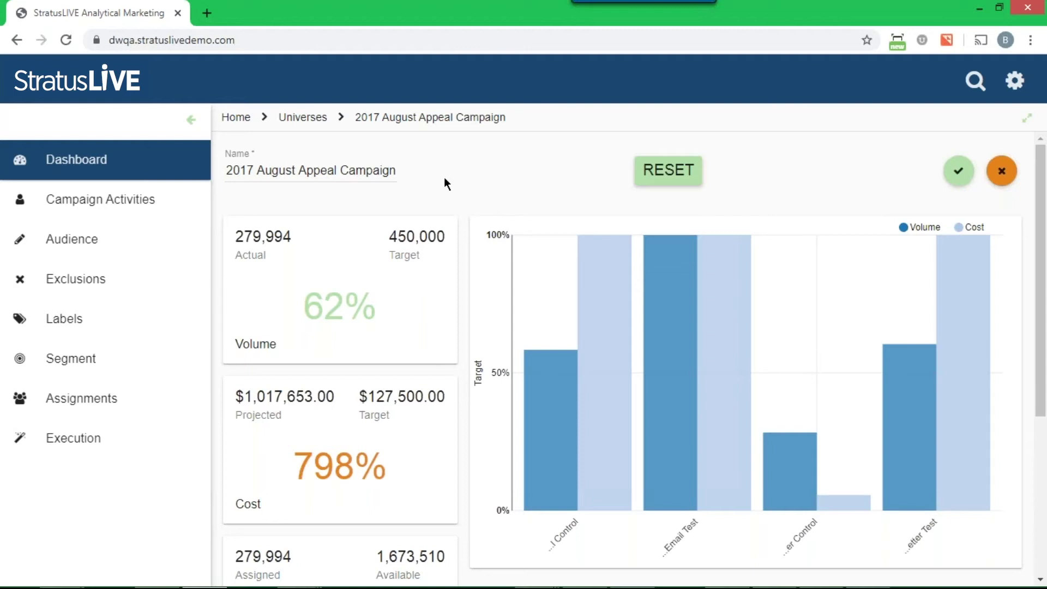
pyautogui.moveTo(565, 439)
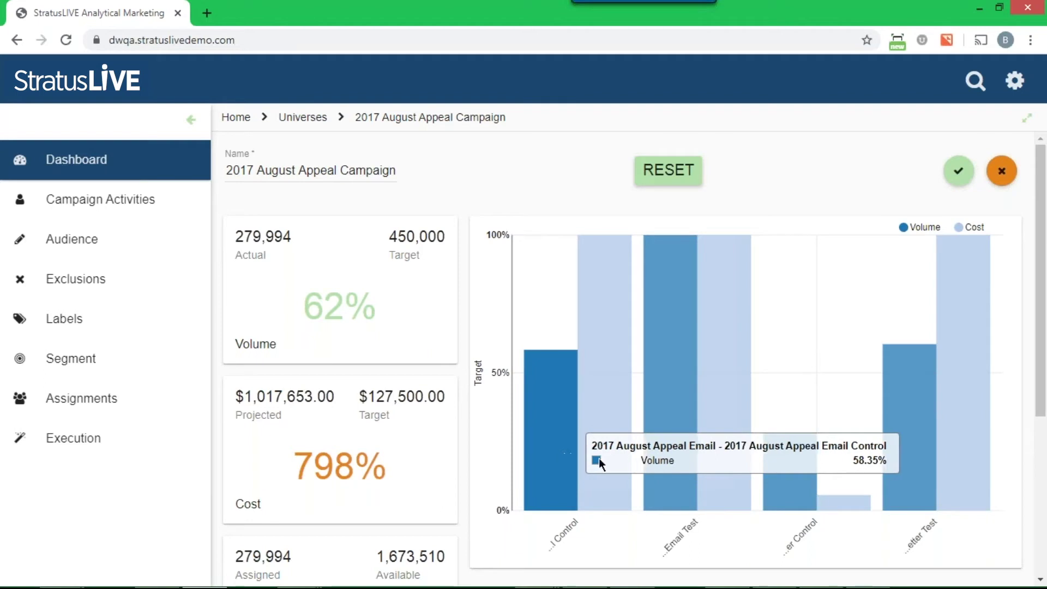
pyautogui.moveTo(674, 458)
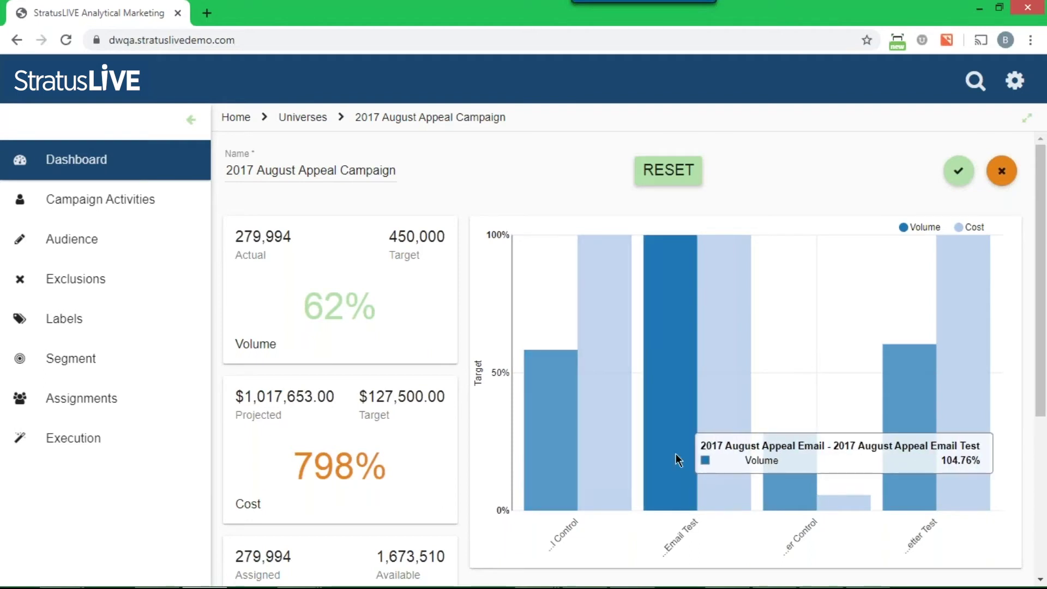
pyautogui.moveTo(777, 466)
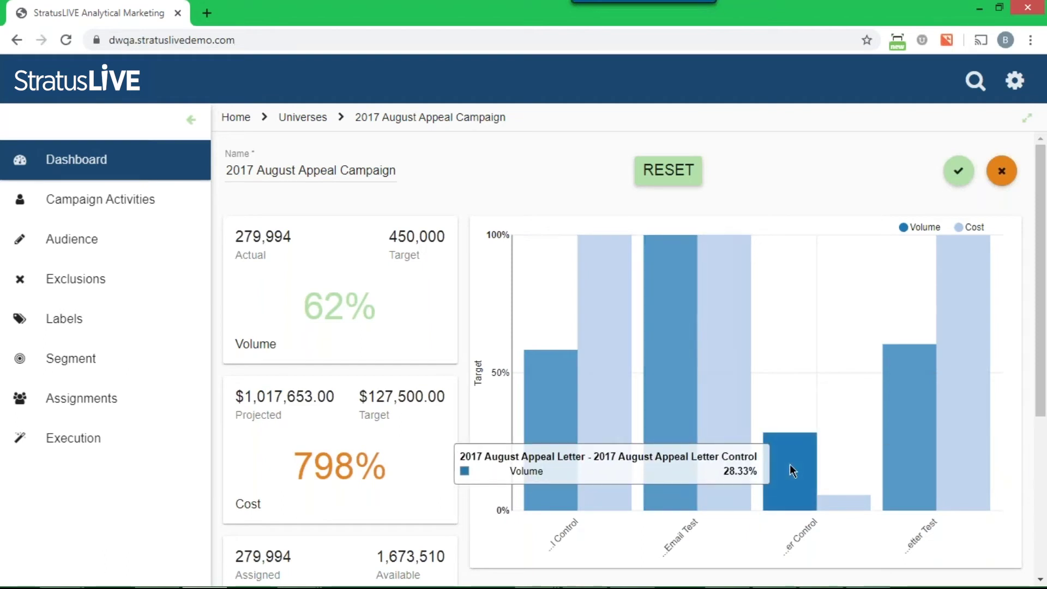
pyautogui.moveTo(901, 458)
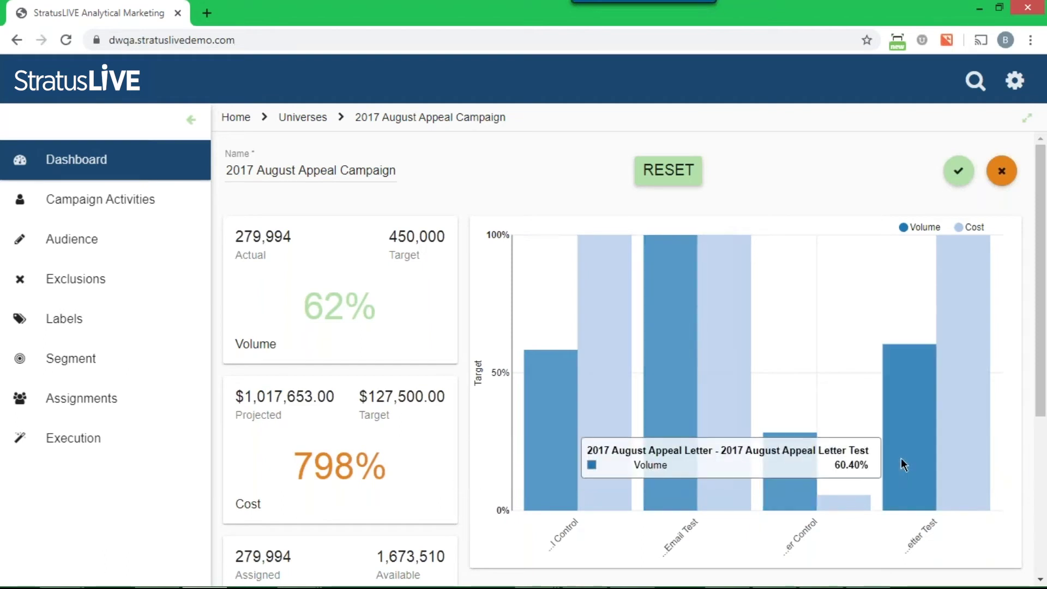
# Review the Audience and Saturation cards on the campaign dashboard
pyautogui.scroll(-4, 469, 511)
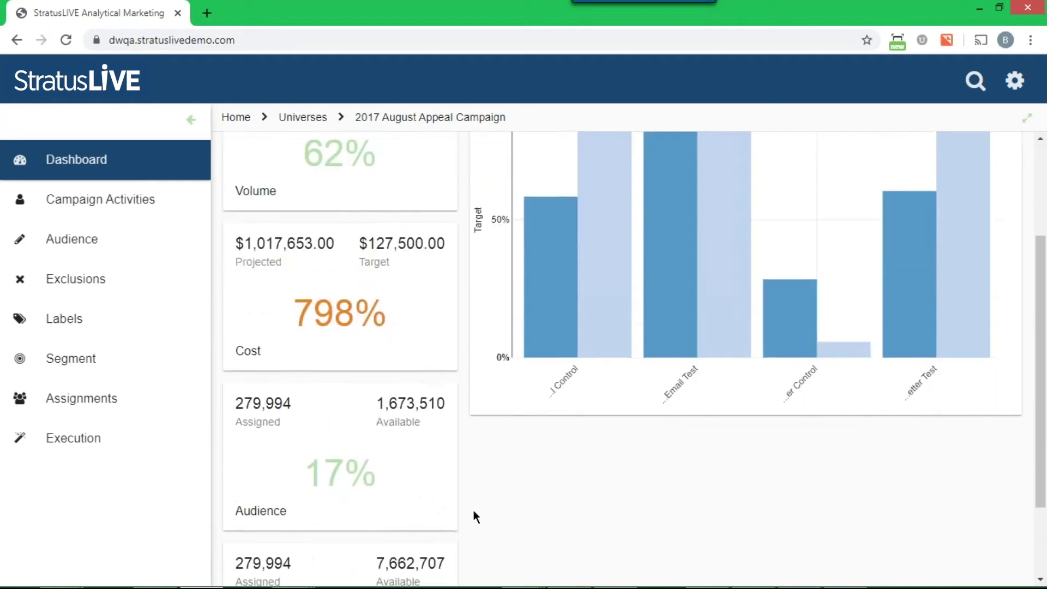
pyautogui.scroll(-1, 484, 512)
pyautogui.moveTo(378, 472)
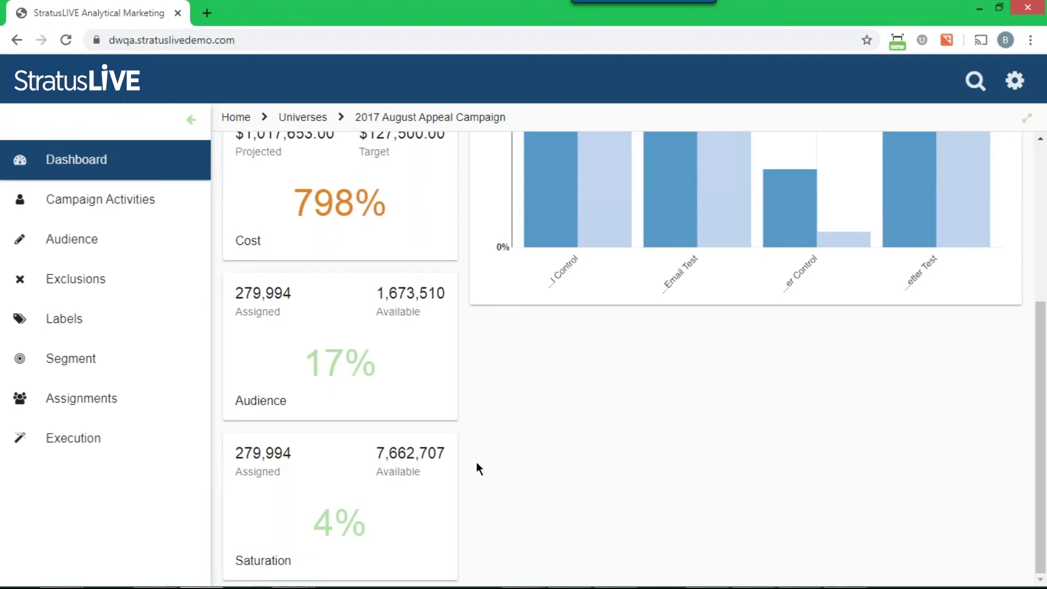
pyautogui.moveTo(397, 308)
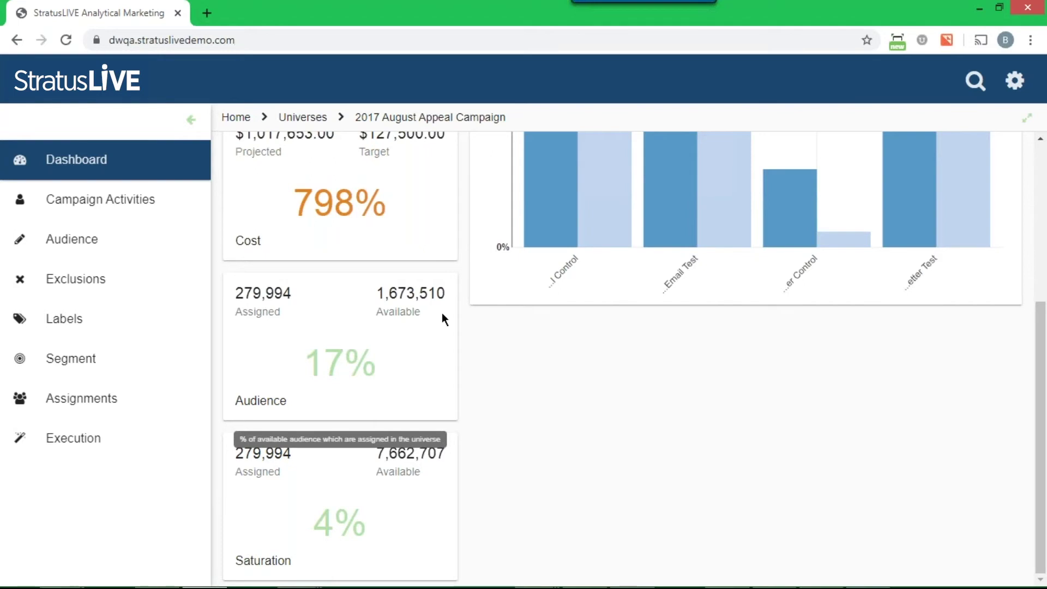
# Review the criteria of the Best of the Best with e-mail audience, then the campaign's exclusions
pyautogui.click(87, 242)
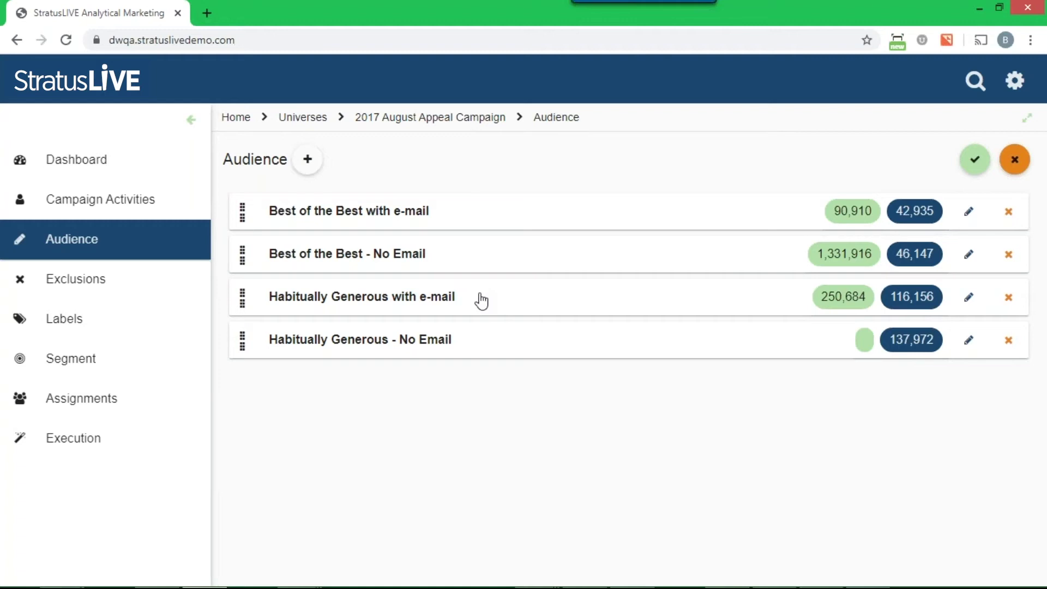
pyautogui.click(968, 214)
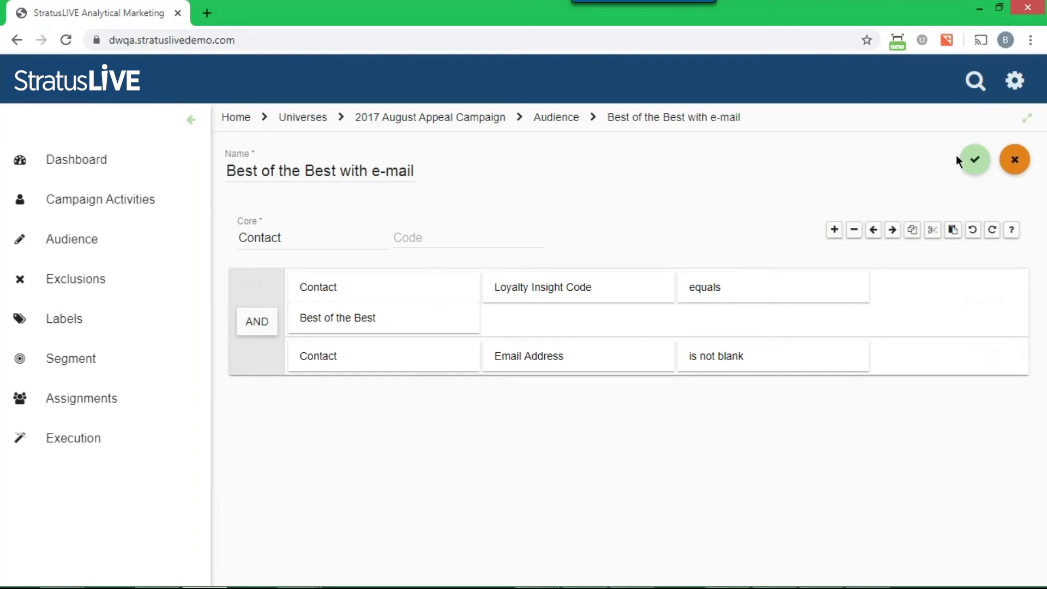
pyautogui.click(974, 159)
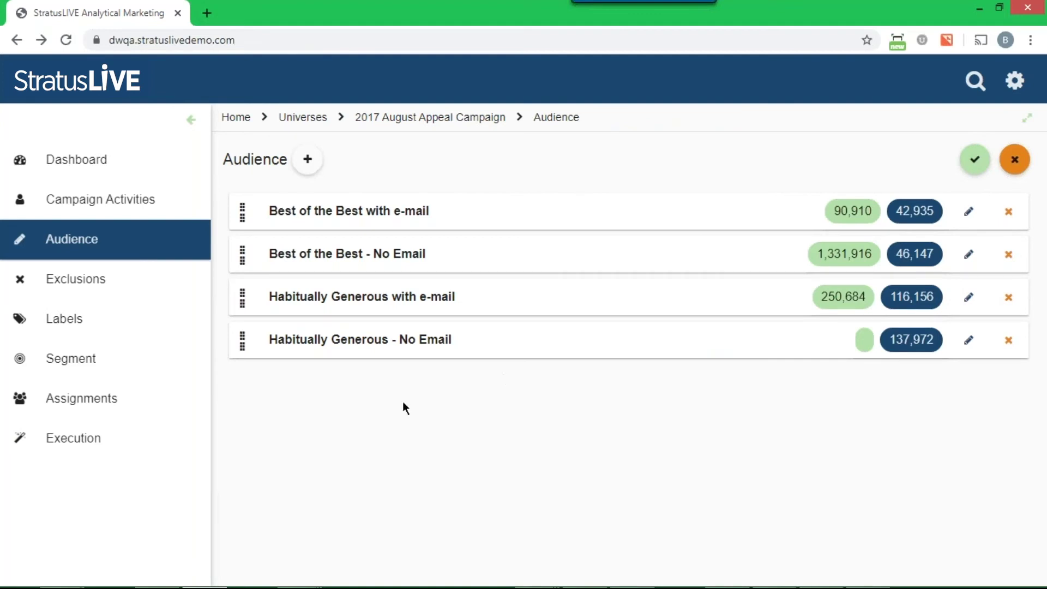
pyautogui.click(92, 285)
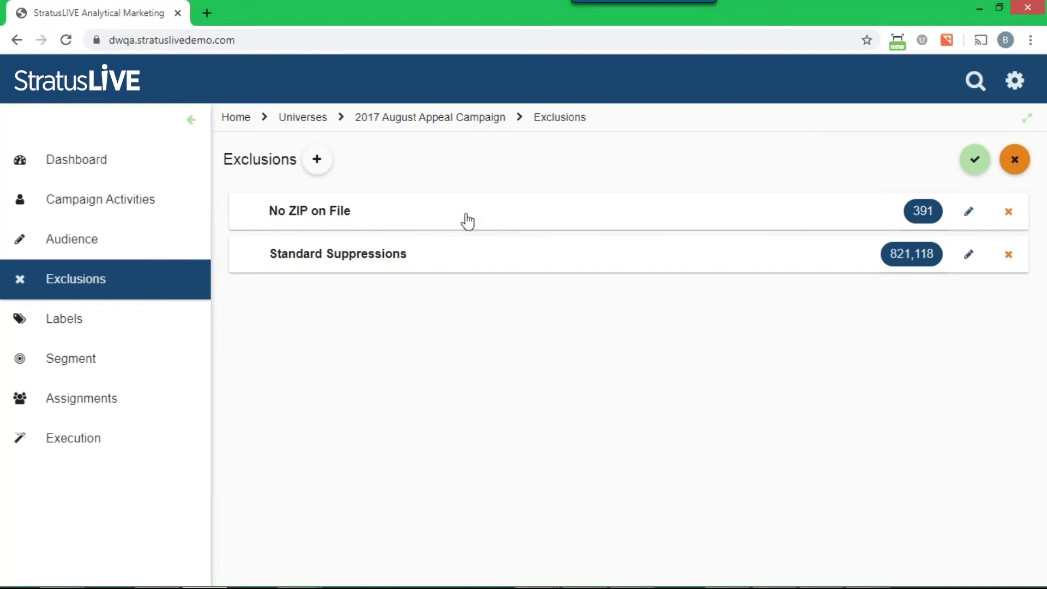
# Open the campaign's segments and examine their donor ranges and performance metrics across all columns through ROI
pyautogui.click(64, 363)
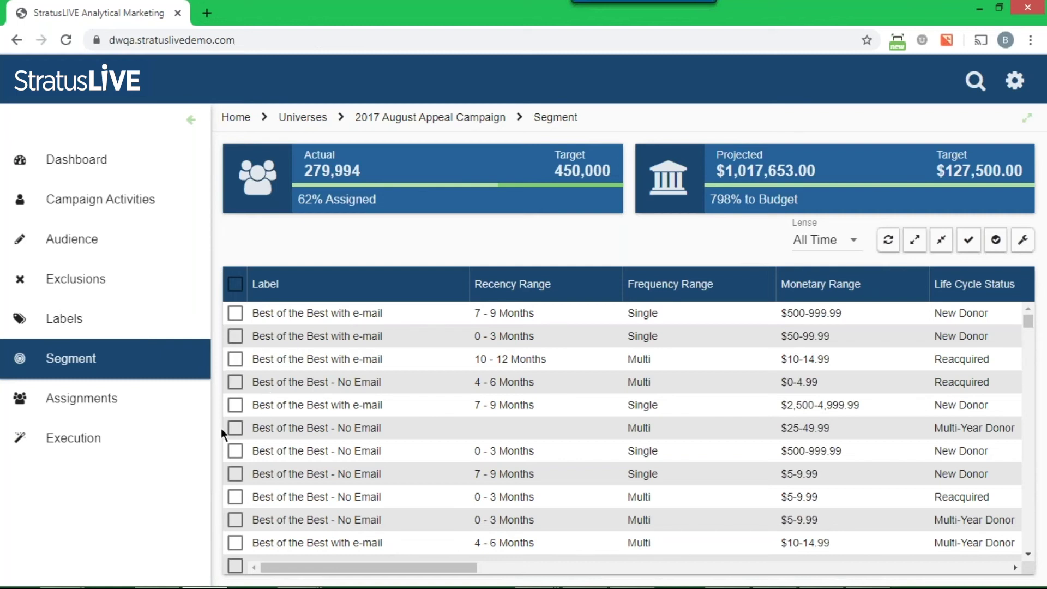
pyautogui.scroll(-3, 305, 462)
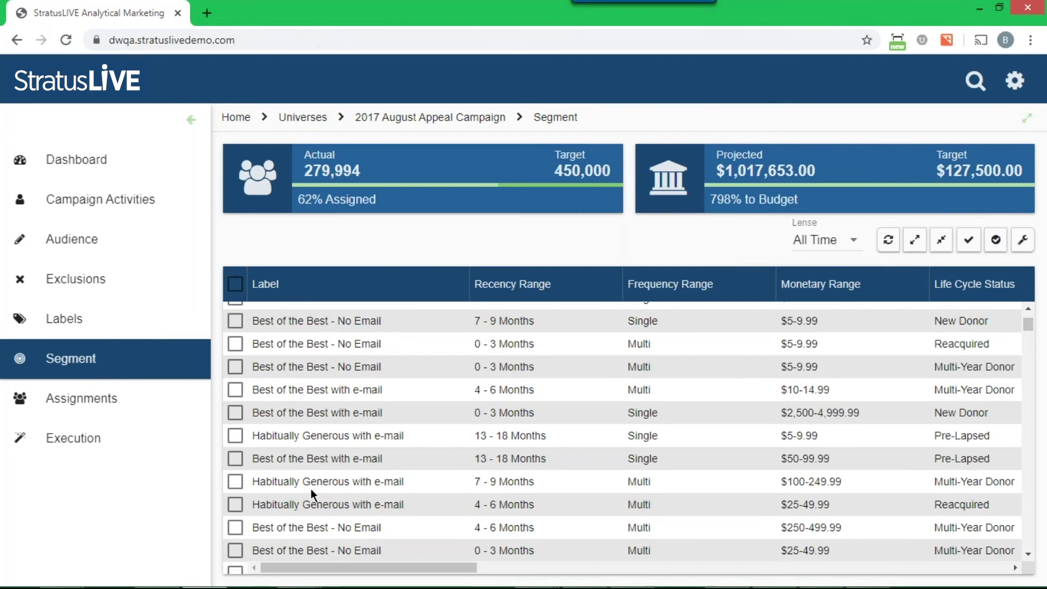
pyautogui.scroll(3, 311, 488)
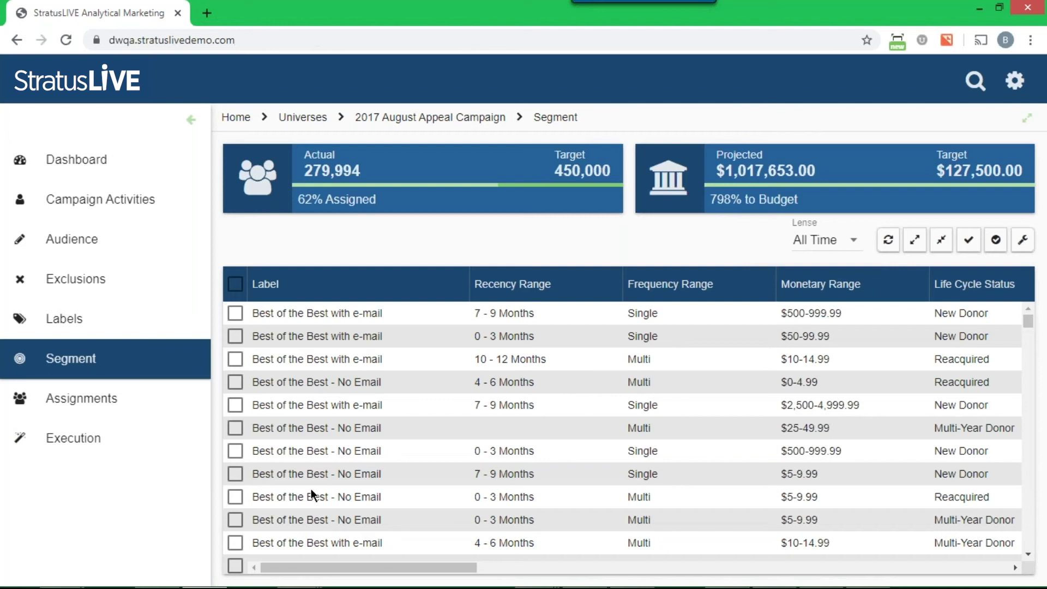
pyautogui.moveTo(455, 567); pyautogui.dragTo(715, 575)
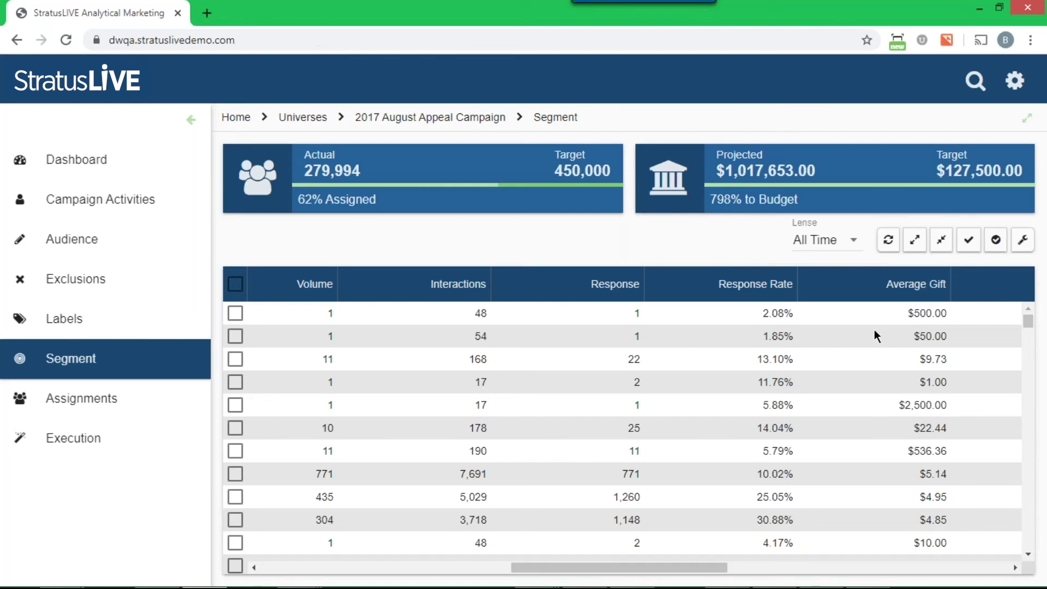
pyautogui.moveTo(697, 570); pyautogui.dragTo(889, 572)
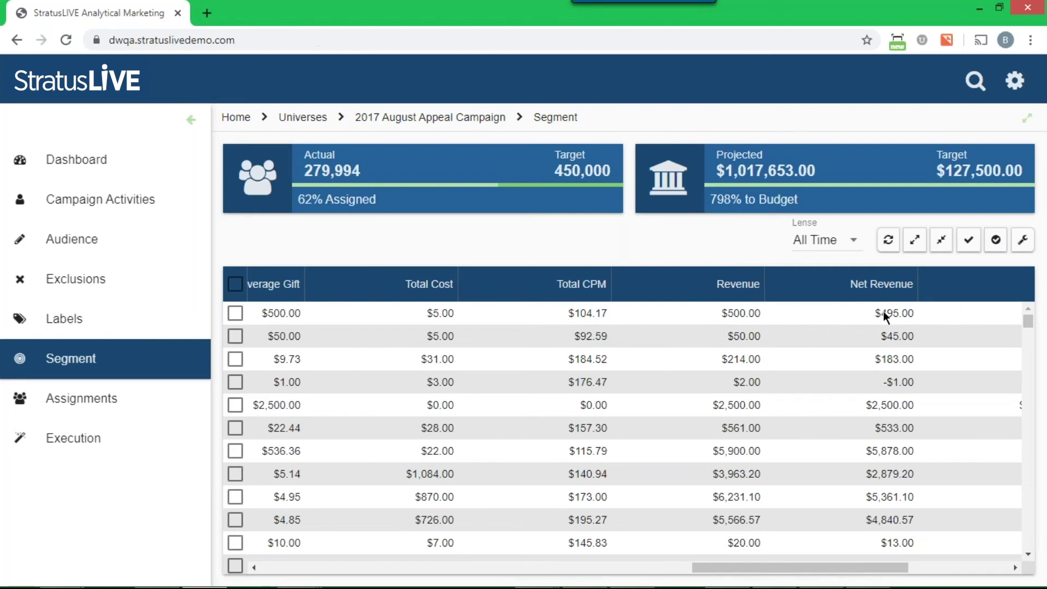
pyautogui.moveTo(804, 567); pyautogui.dragTo(941, 559)
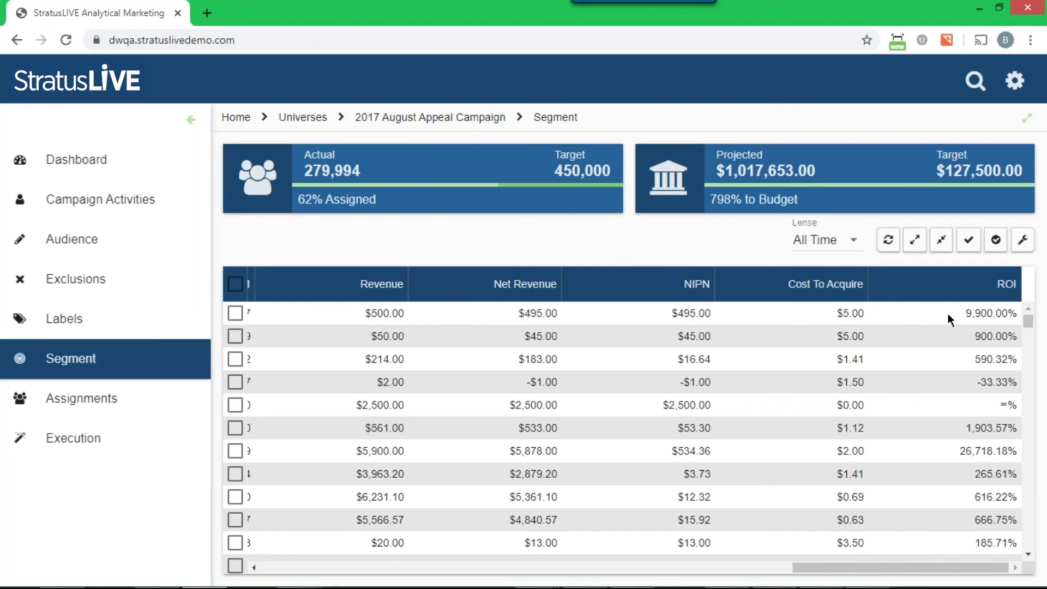
# Sort the segments by NIPN from highest to lowest and select the two Best of the Best - No Email segments with volumes 7 and 13
pyautogui.click(670, 290)
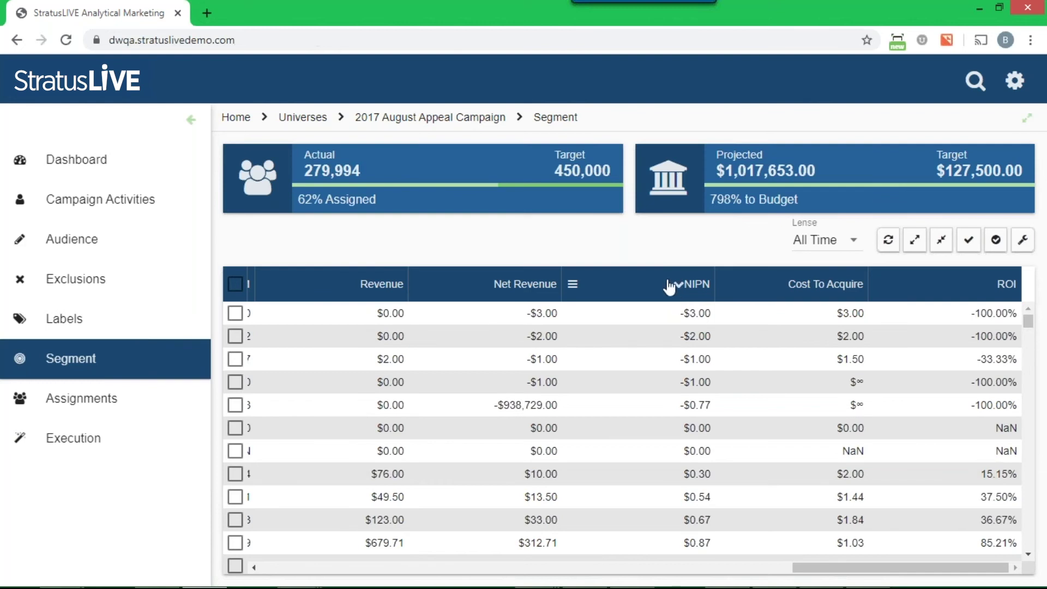
pyautogui.click(669, 287)
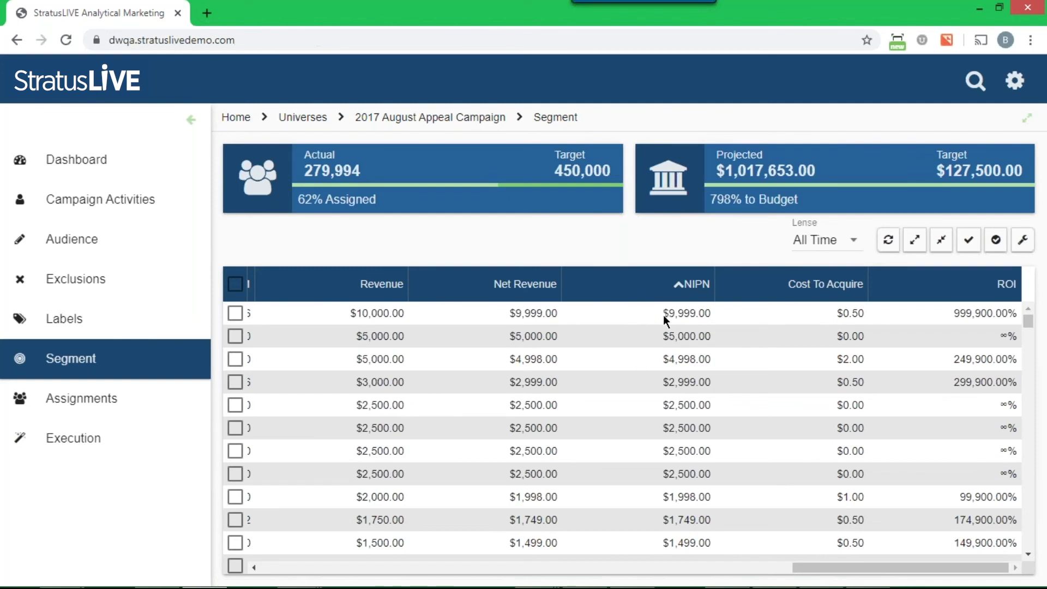
pyautogui.moveTo(822, 567); pyautogui.dragTo(502, 582)
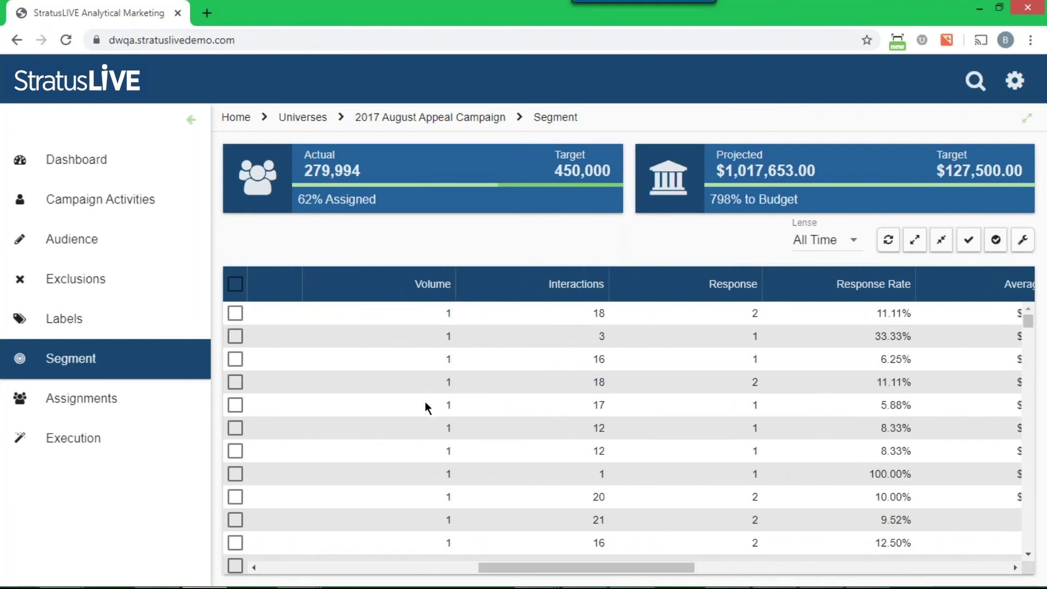
pyautogui.scroll(-7, 426, 401)
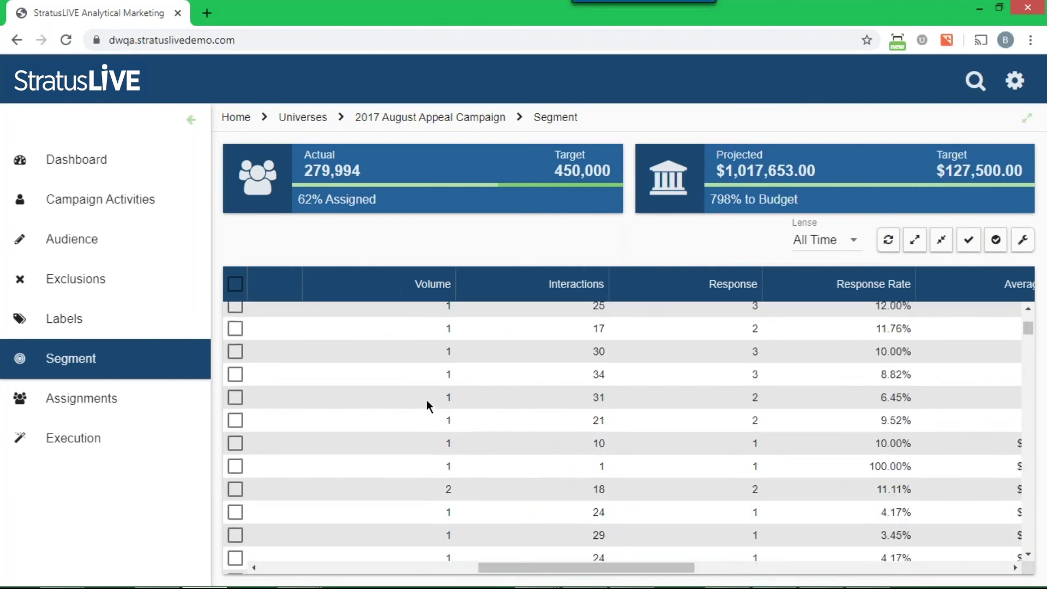
pyautogui.scroll(-6, 426, 400)
pyautogui.scroll(-2, 424, 392)
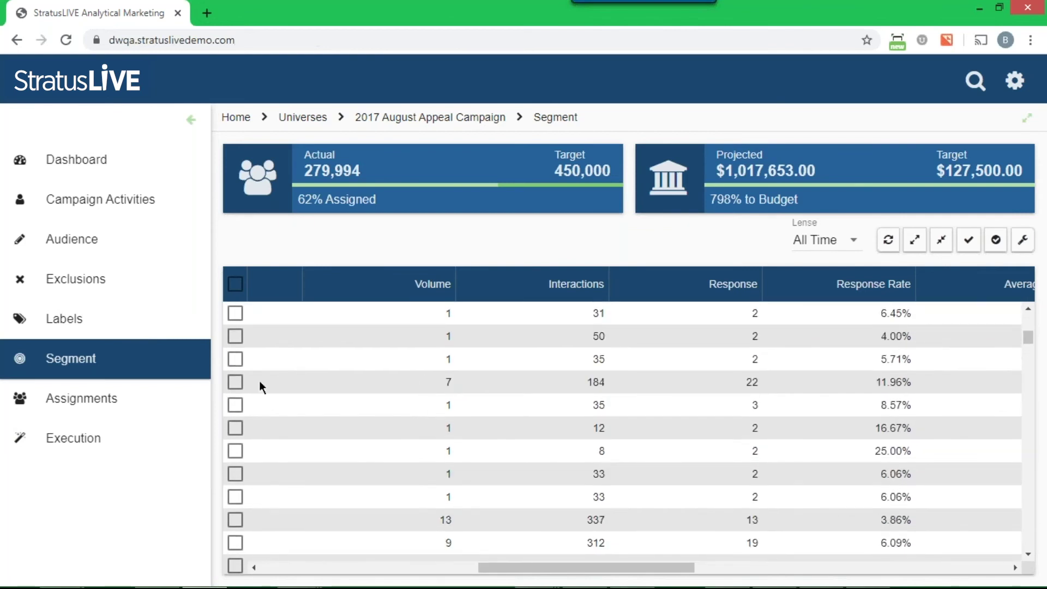
pyautogui.click(237, 382)
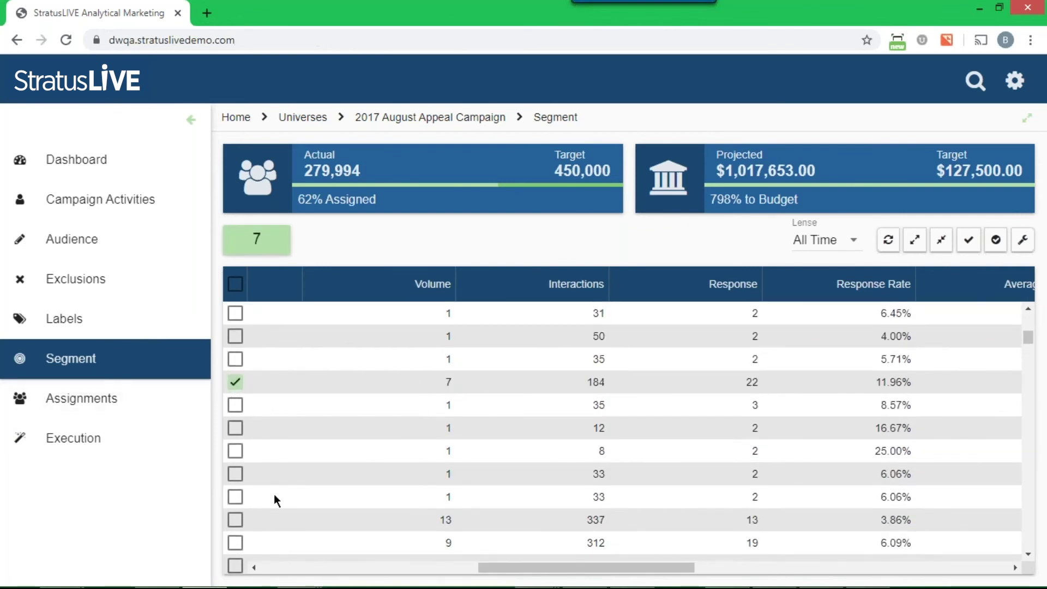
pyautogui.click(235, 519)
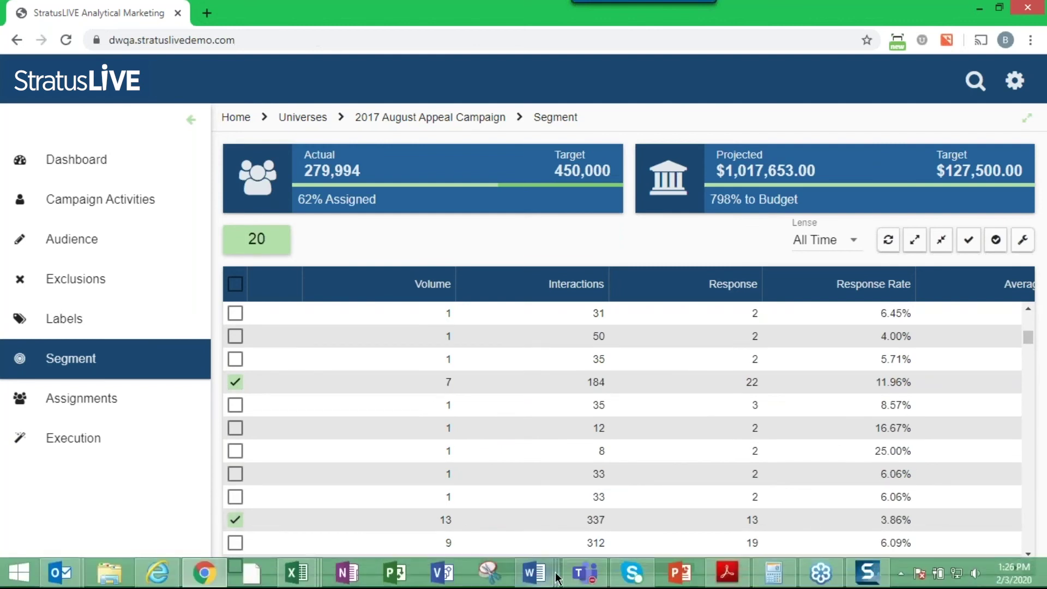
pyautogui.moveTo(530, 567); pyautogui.dragTo(277, 561)
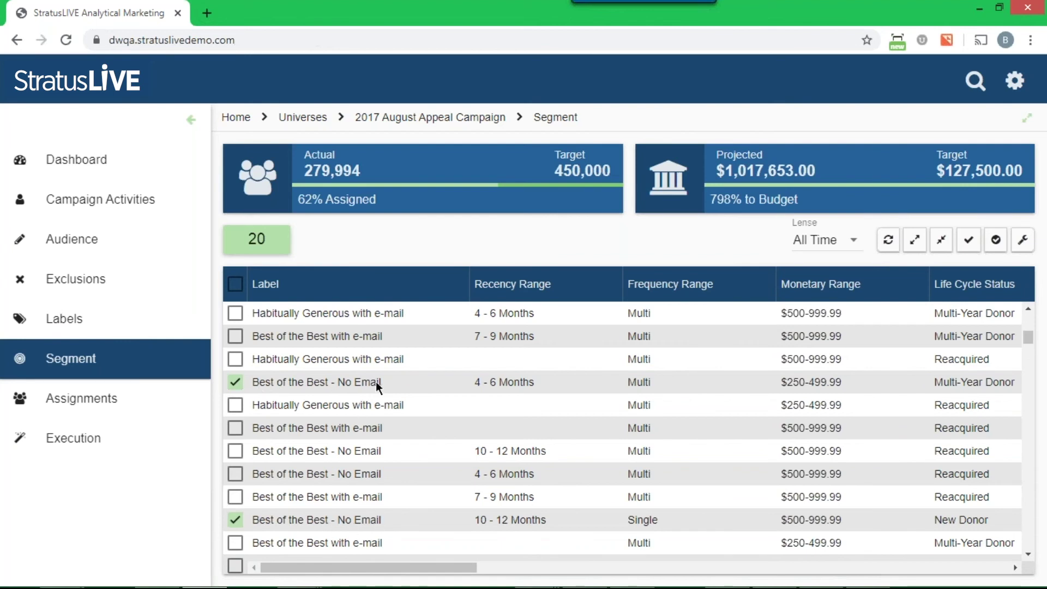
# Assign the selected constituents to the 2017 August Appeal Letter Control and Letter Test groups with Weighted distribution
pyautogui.click(261, 243)
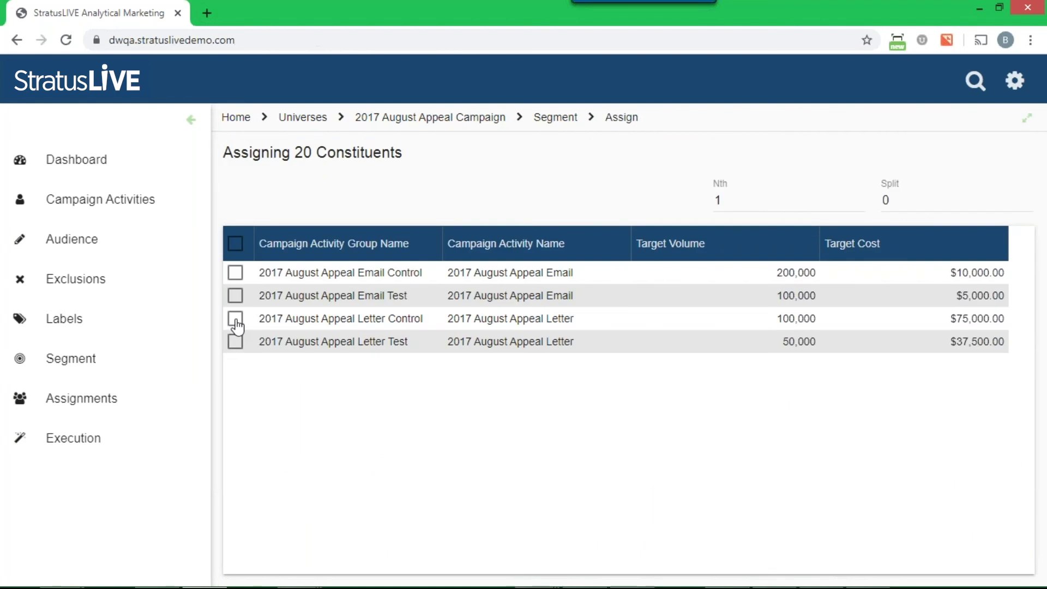
pyautogui.click(235, 322)
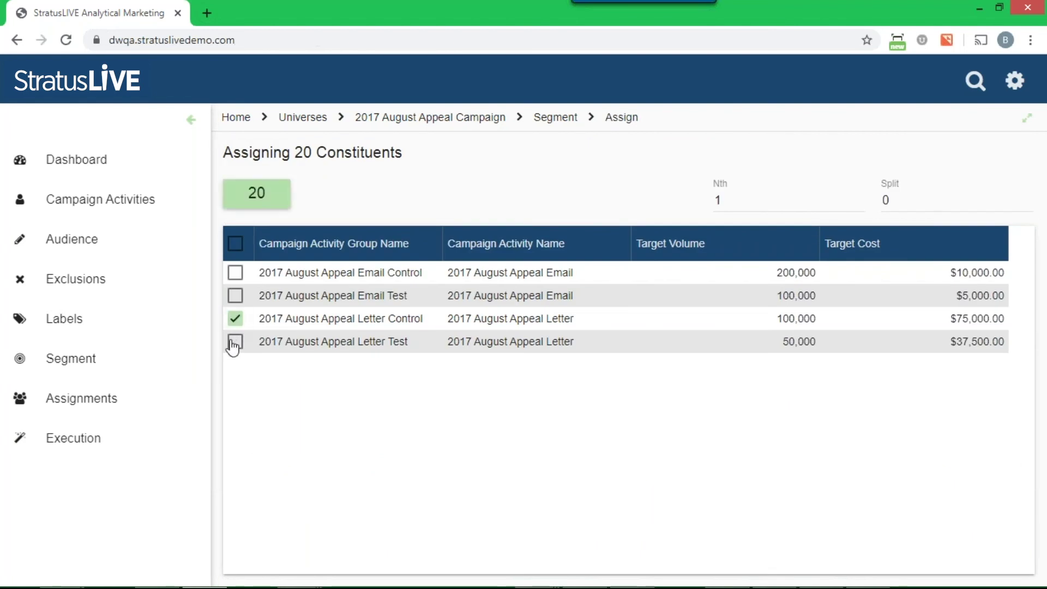
pyautogui.click(234, 342)
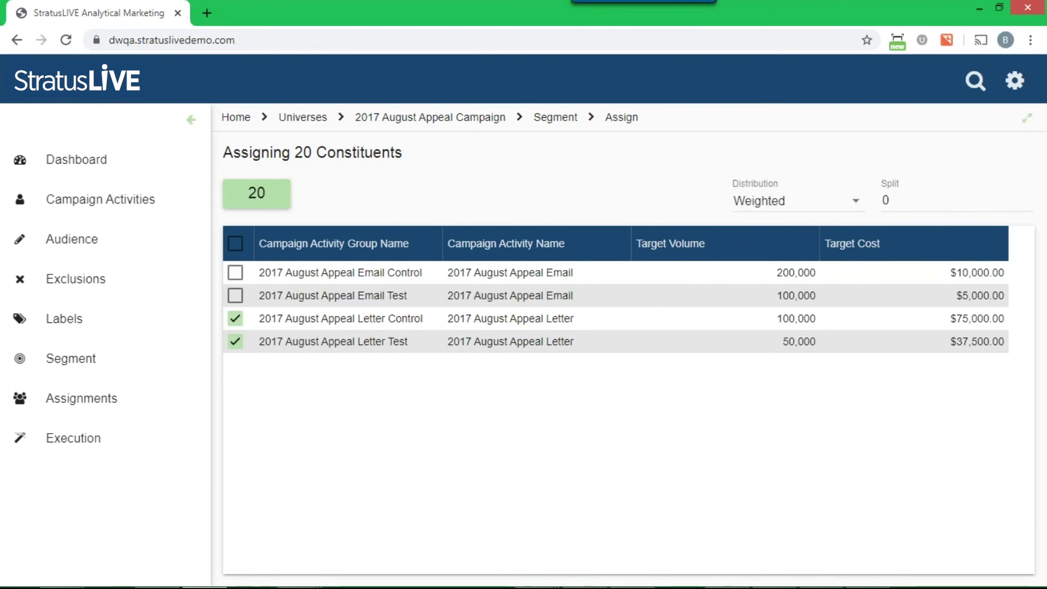
pyautogui.click(857, 204)
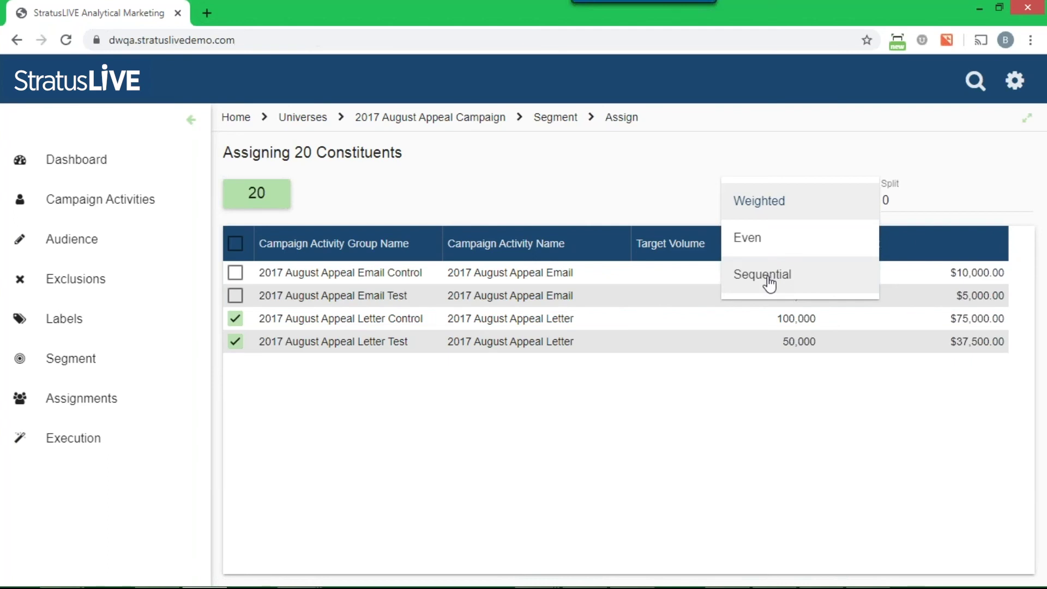
pyautogui.click(773, 200)
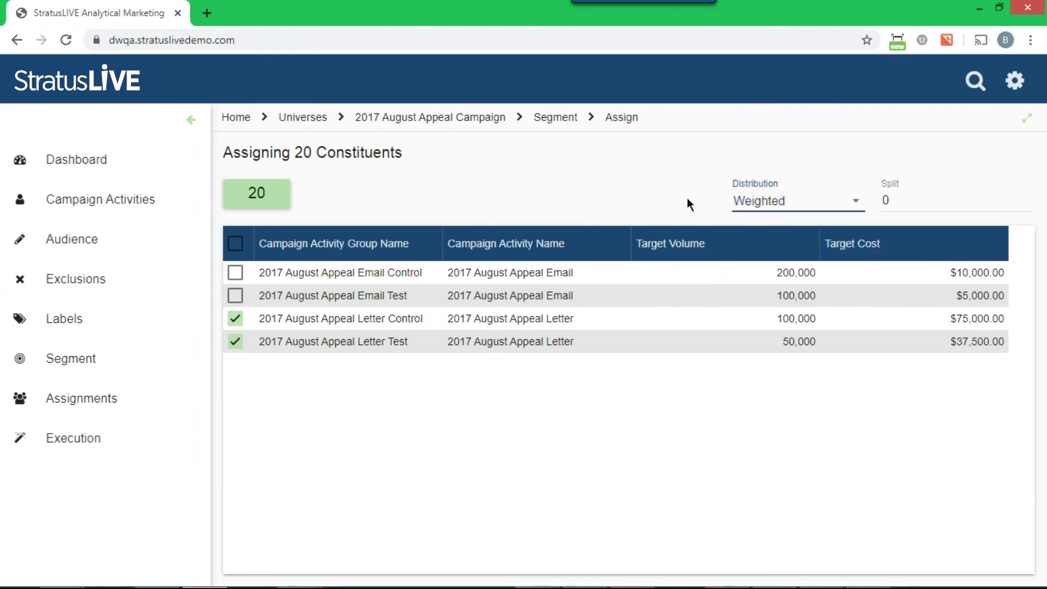
pyautogui.click(251, 200)
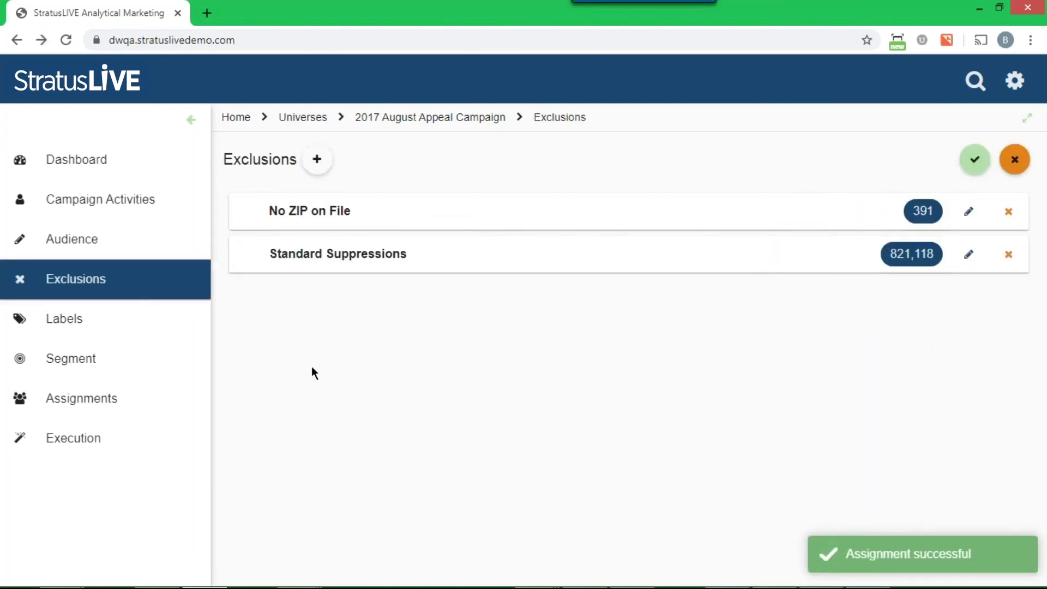
# Check the segment totals and review the 2017 August Appeal Letter Control group's target and projected figures under the campaign's assignments
pyautogui.click(87, 370)
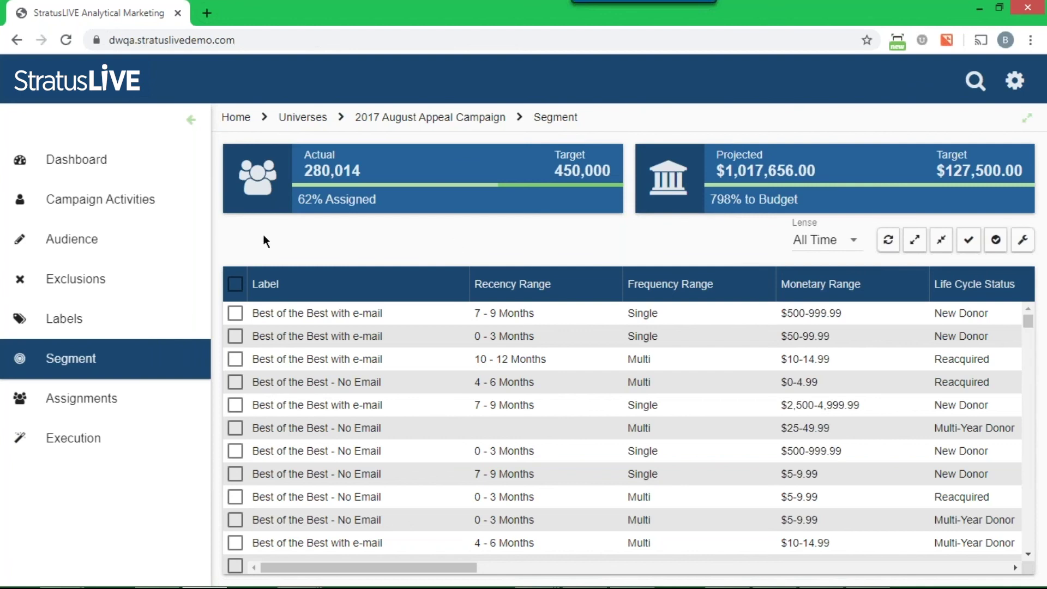
pyautogui.click(75, 404)
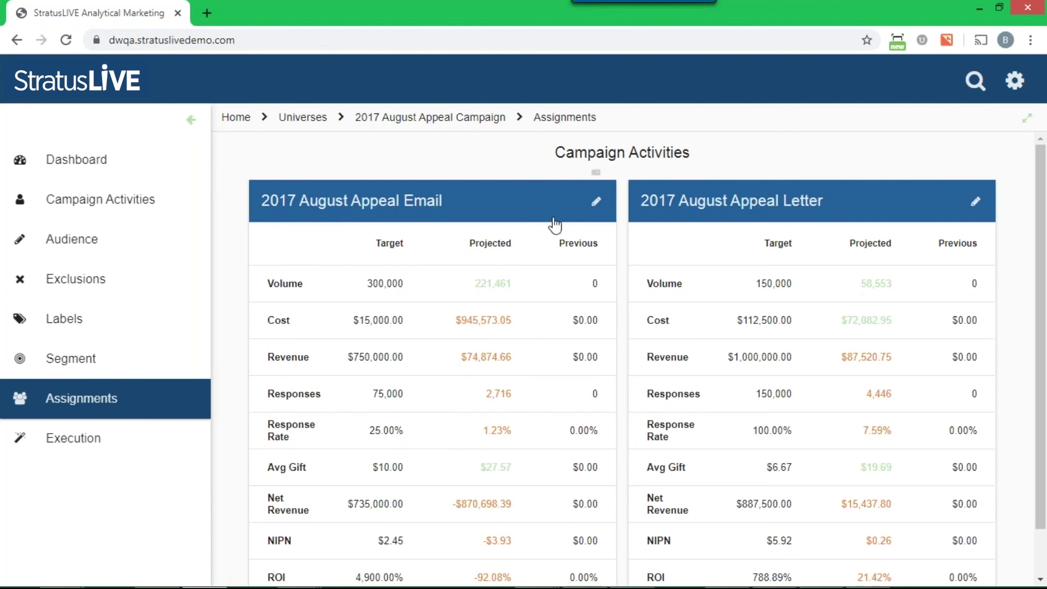
pyautogui.click(749, 206)
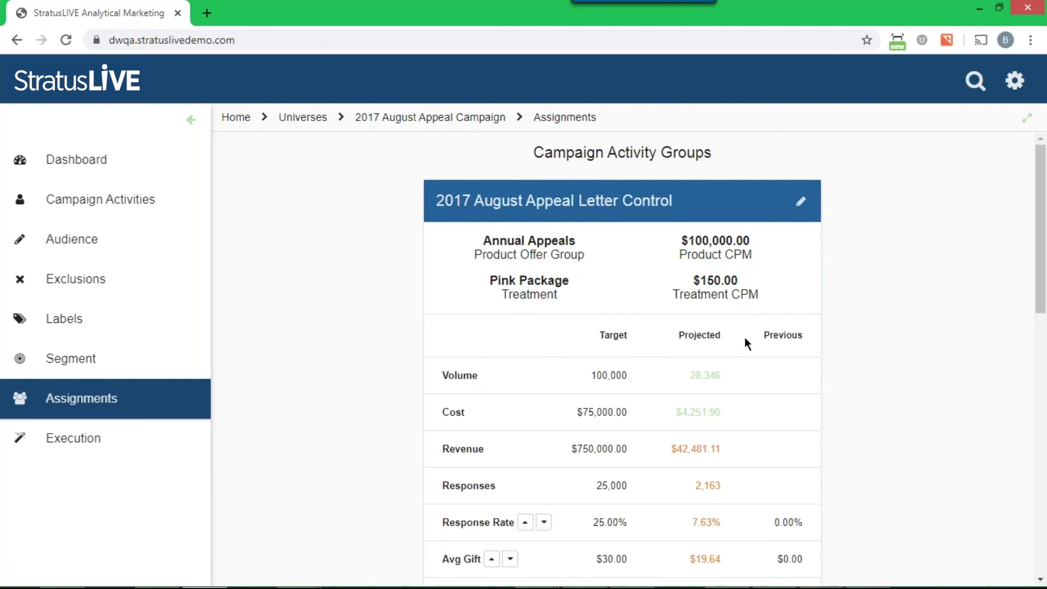
pyautogui.scroll(-1, 744, 337)
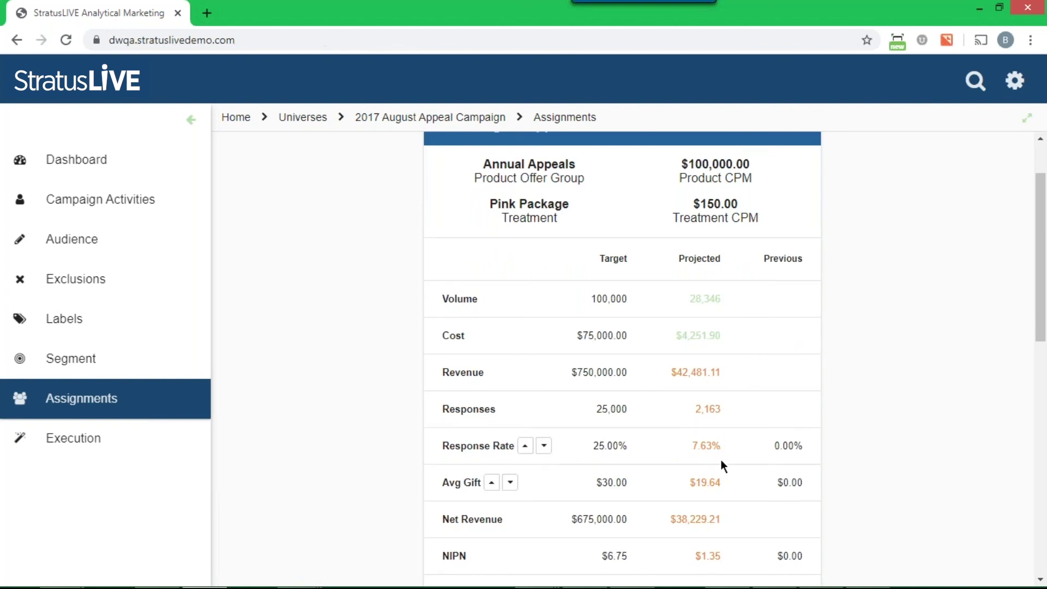
pyautogui.scroll(-2, 733, 480)
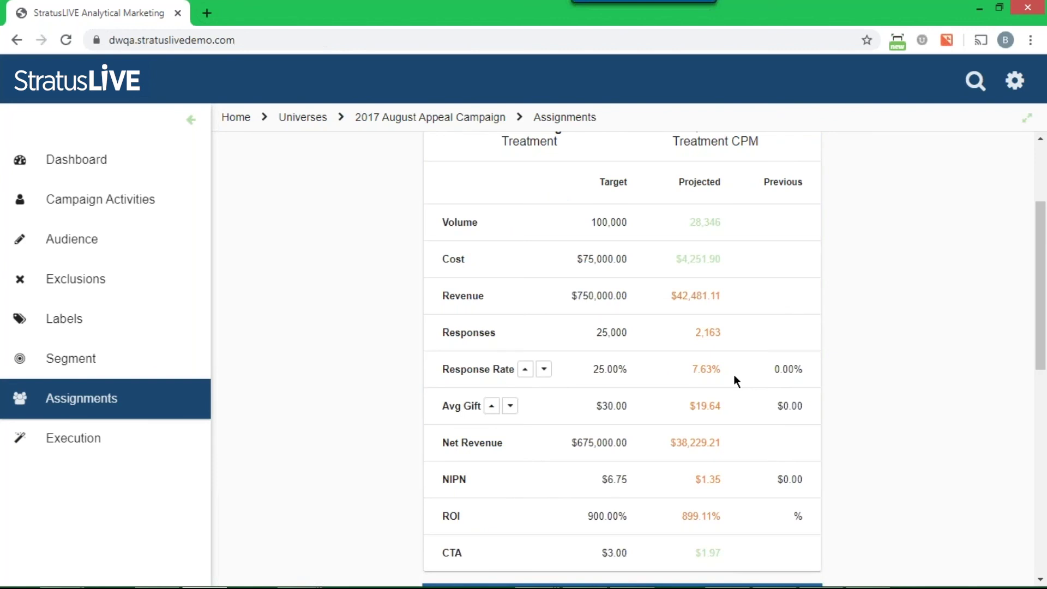
# Open the campaign's execution overview and finalize the campaign
pyautogui.click(71, 438)
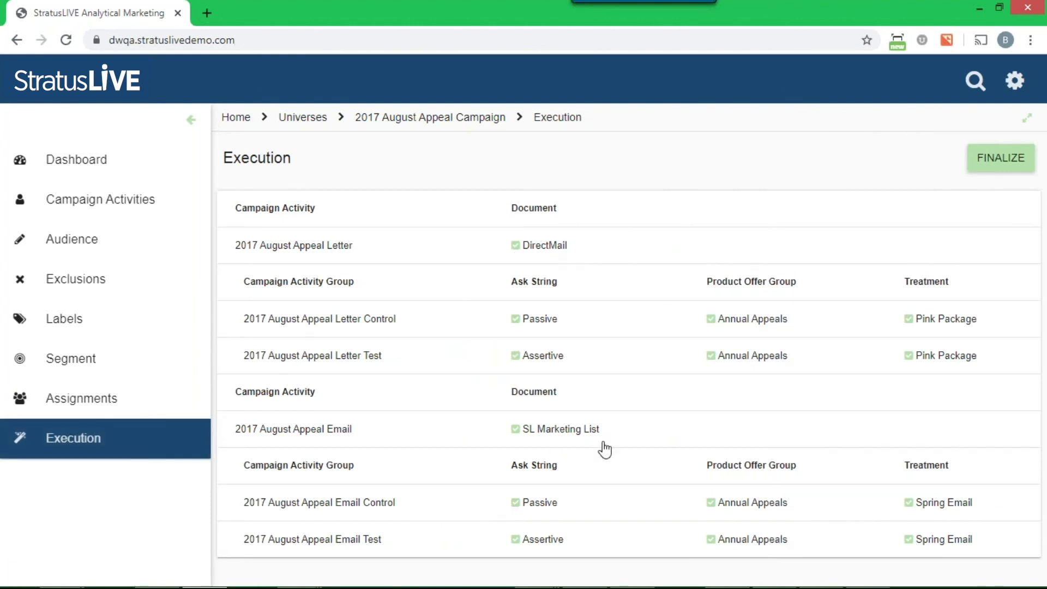
pyautogui.click(990, 170)
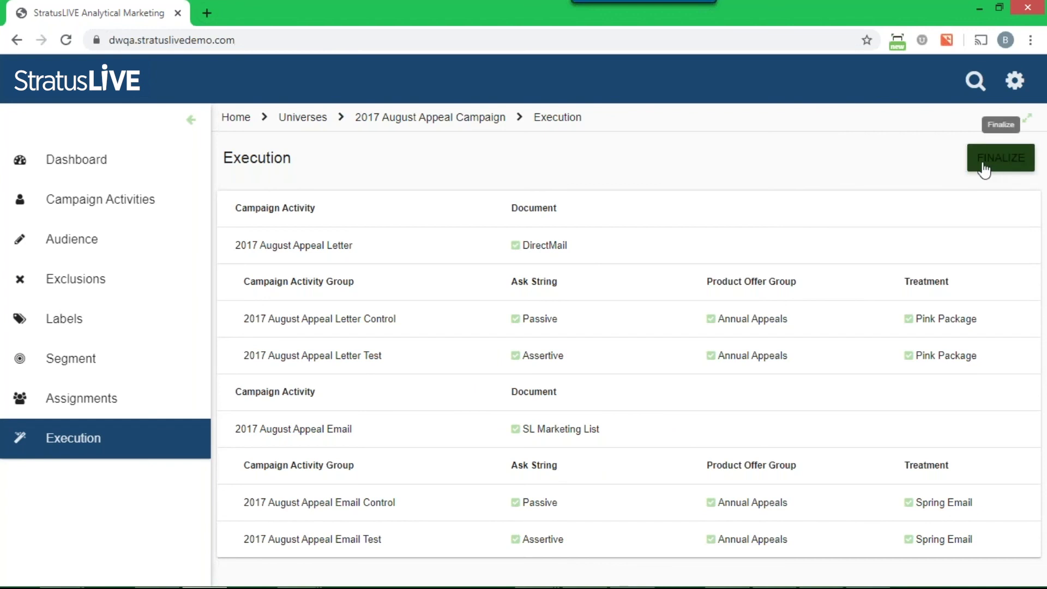